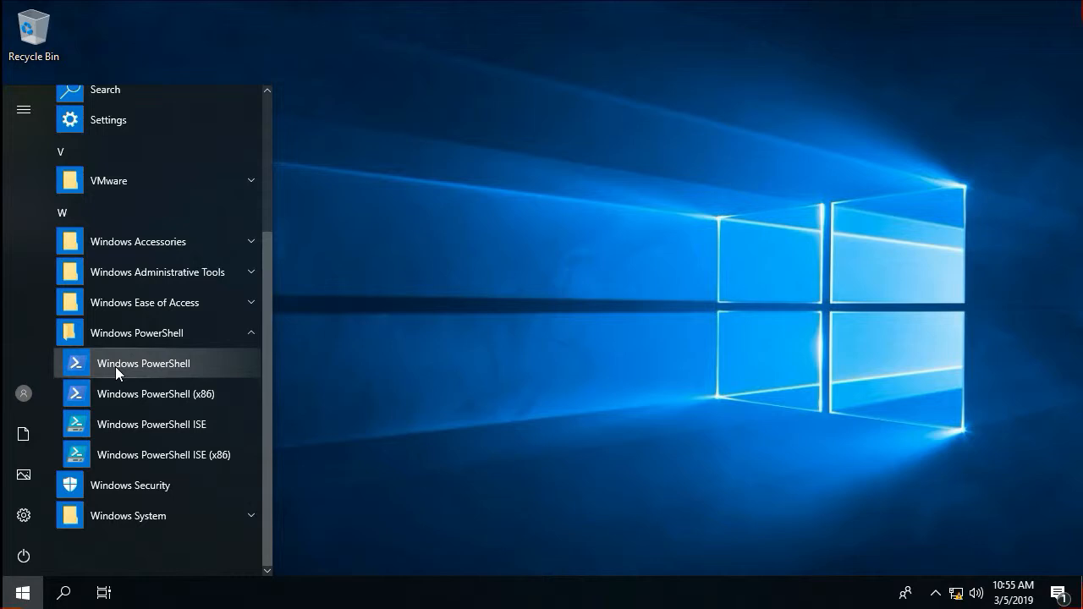
Run Windows PowerShell as administrator, allow it to make changes, and reposition its window on the desktop.
{"action": "right_click", "coordinate": [116, 367]}
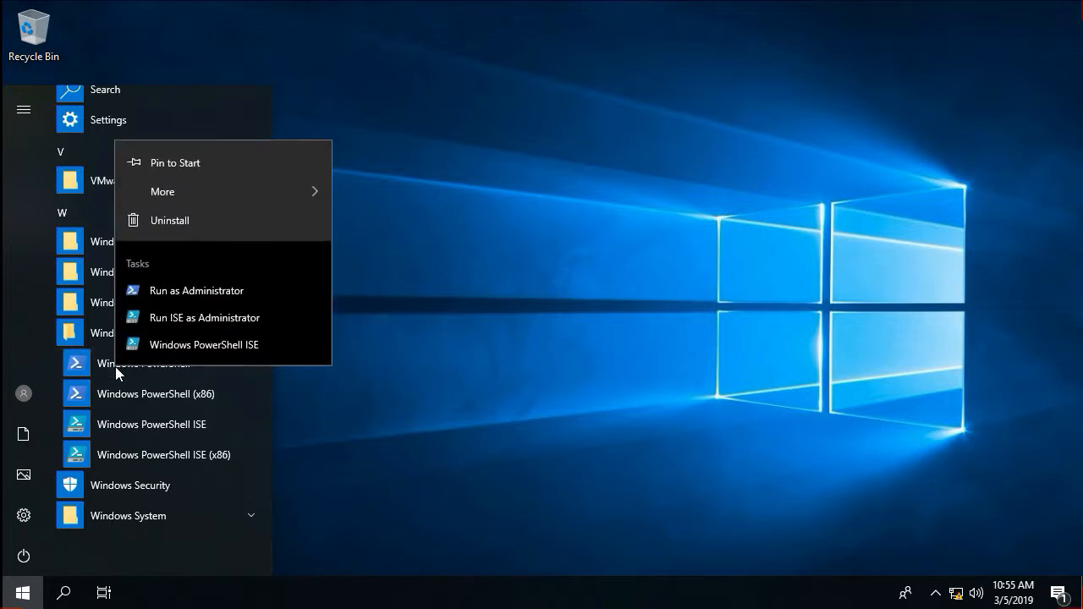
{"action": "left_click", "coordinate": [157, 290]}
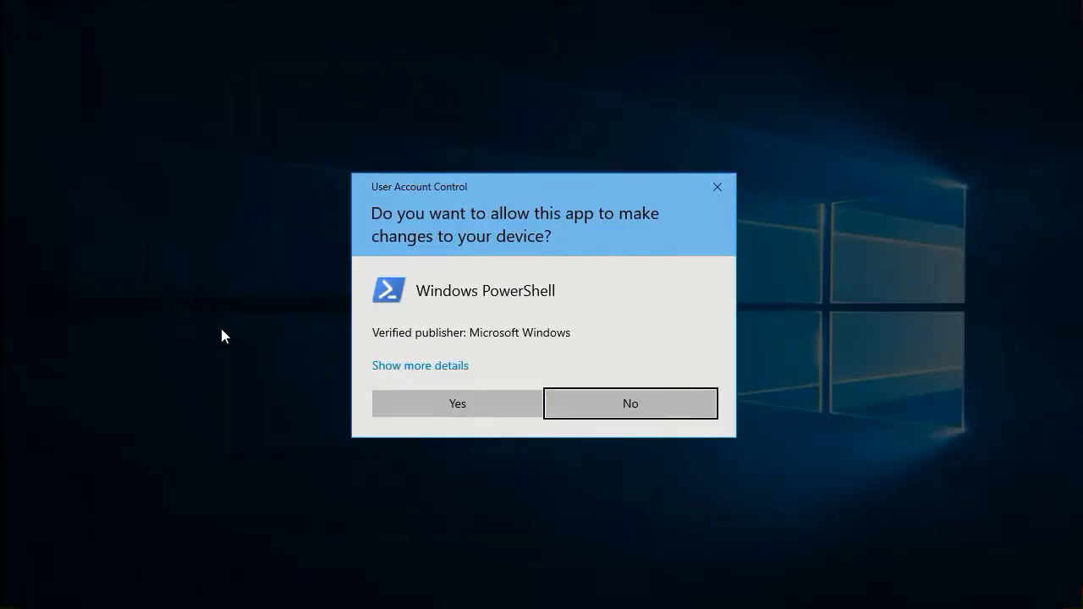
{"action": "left_click", "coordinate": [409, 403]}
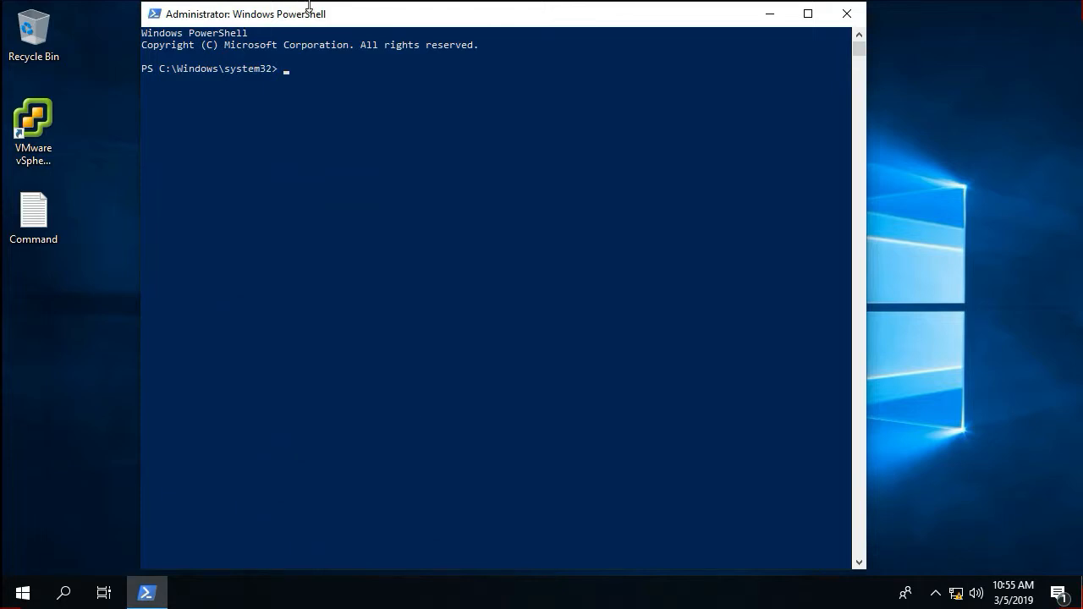
{"action": "left_click_drag", "start_coordinate": [306, 10], "coordinate": [359, 38]}
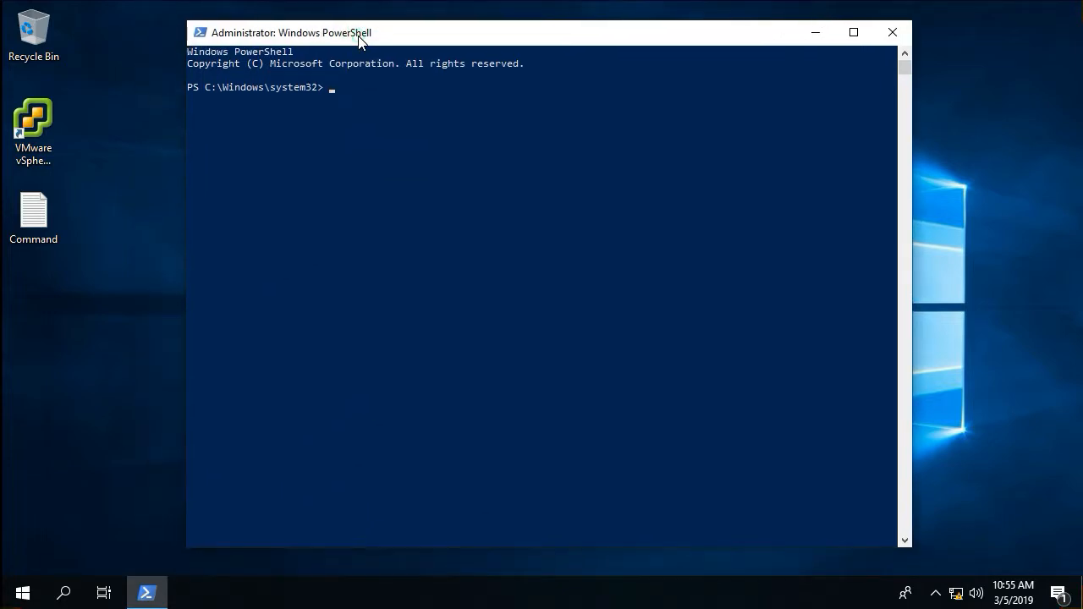
Copy the Enable-WindowsOptionalFeature command from the Command file on the desktop and run it in the elevated PowerShell to enable the IIS management features.
{"action": "double_click", "coordinate": [35, 212]}
{"action": "left_click", "coordinate": [322, 165]}
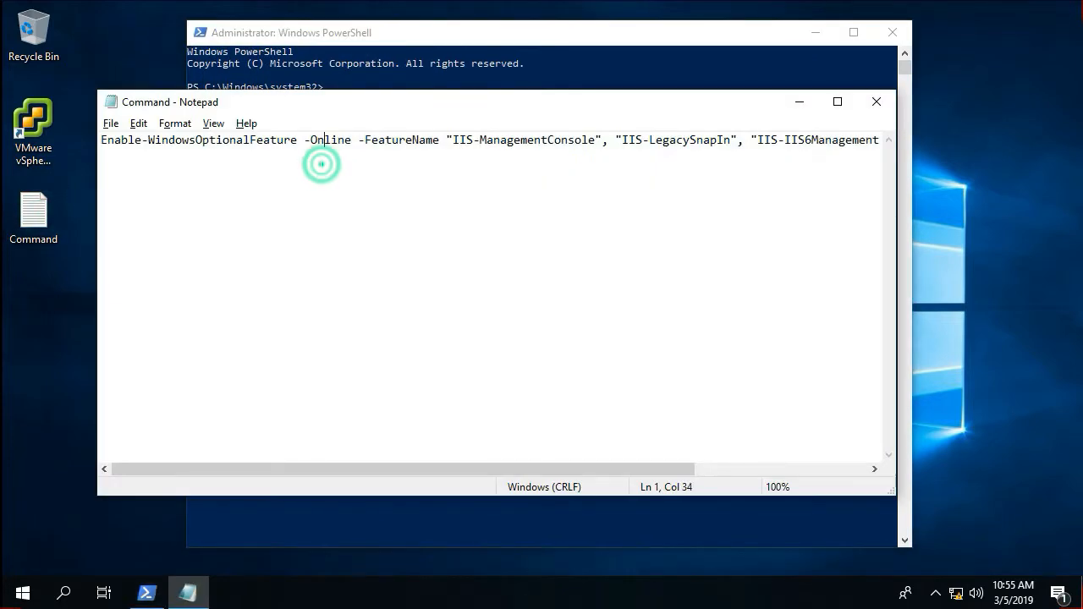
{"action": "key", "text": "ctrl+a"}
{"action": "key", "text": "ctrl+c"}
{"action": "left_click", "coordinate": [386, 33]}
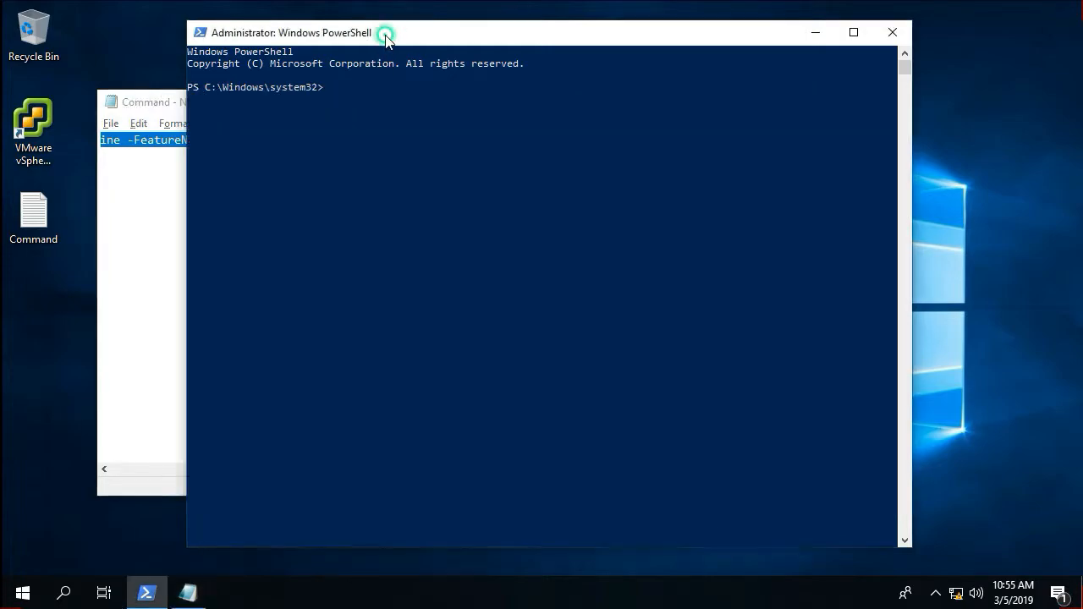
{"action": "right_click", "coordinate": [367, 116]}
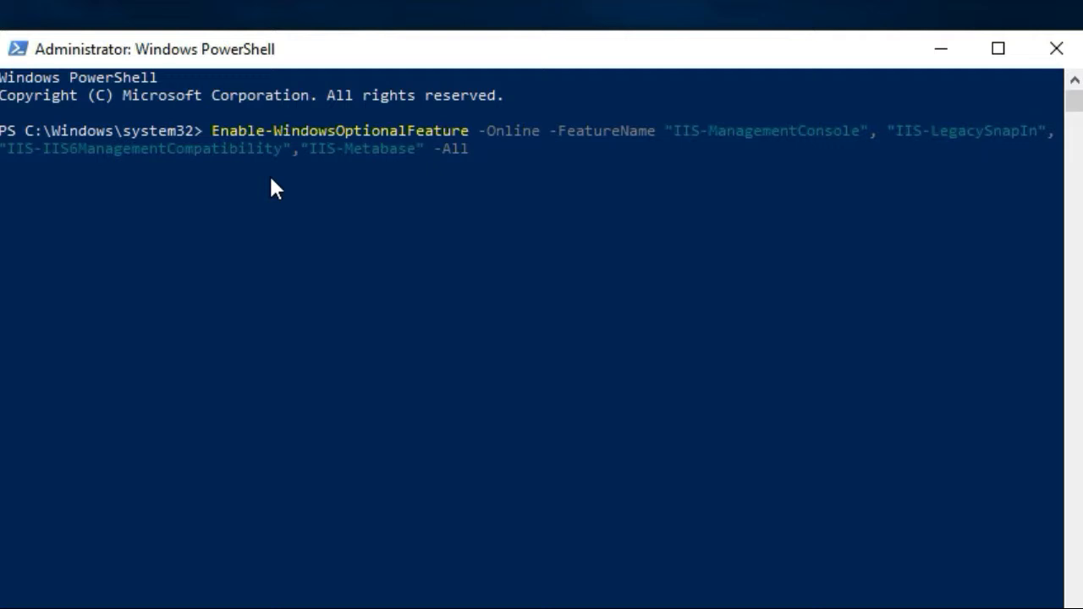
{"action": "key", "text": "Return"}
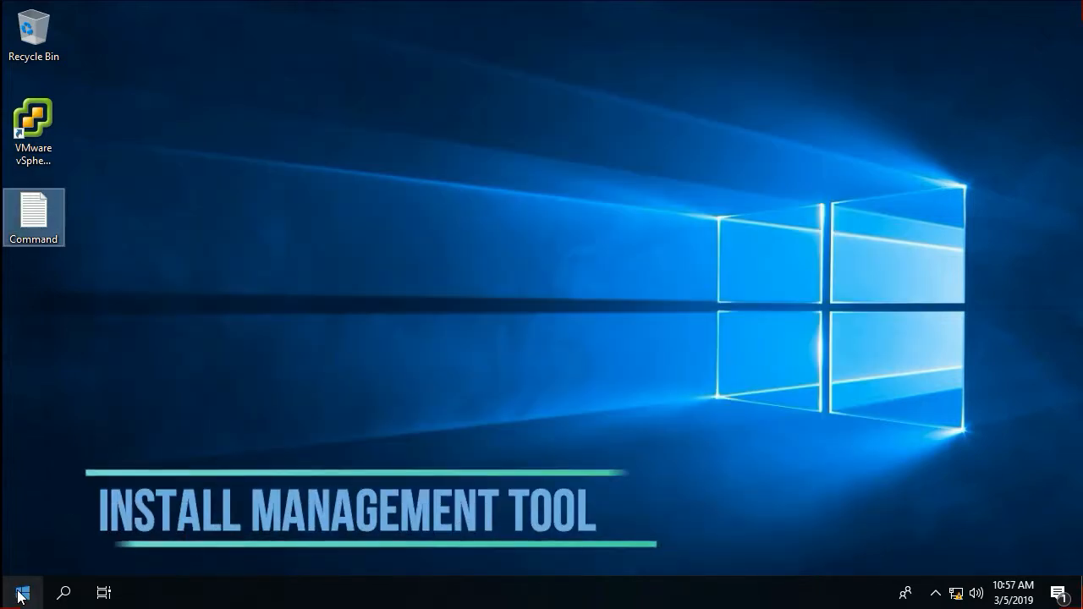
Launch Setup from the EXCHANGESERVER2016-X64-CU7 DVD drive (D:) and allow it to make changes to the device.
{"action": "right_click", "coordinate": [23, 593]}
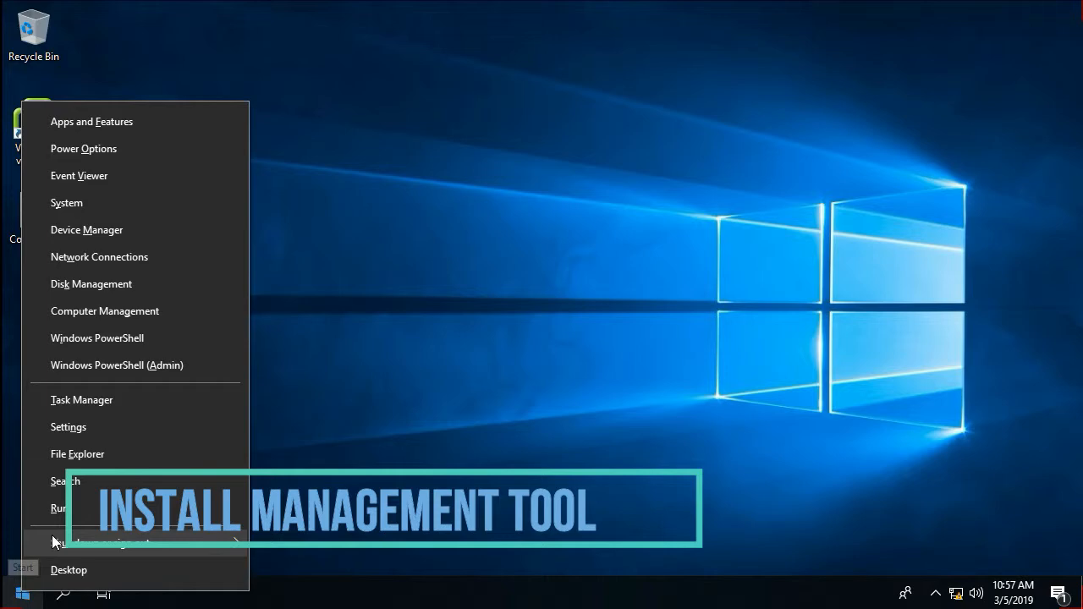
{"action": "left_click", "coordinate": [81, 455]}
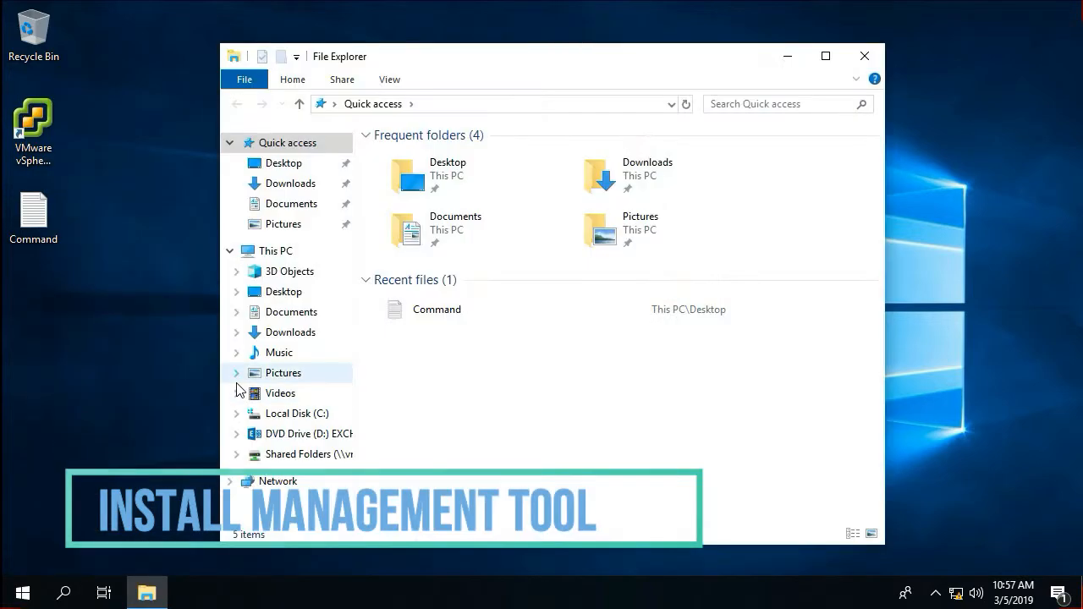
{"action": "left_click", "coordinate": [320, 434]}
{"action": "left_click", "coordinate": [874, 472]}
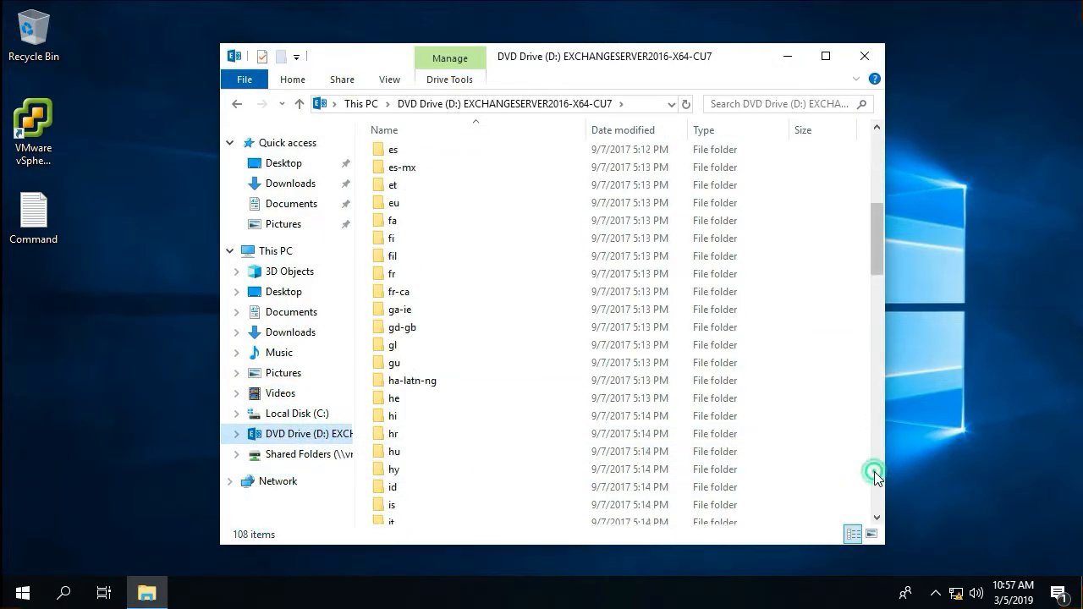
{"action": "left_click", "coordinate": [874, 472]}
{"action": "left_click", "coordinate": [874, 472]}
{"action": "left_click", "coordinate": [875, 473]}
{"action": "left_click_drag", "start_coordinate": [874, 472], "coordinate": [881, 505]}
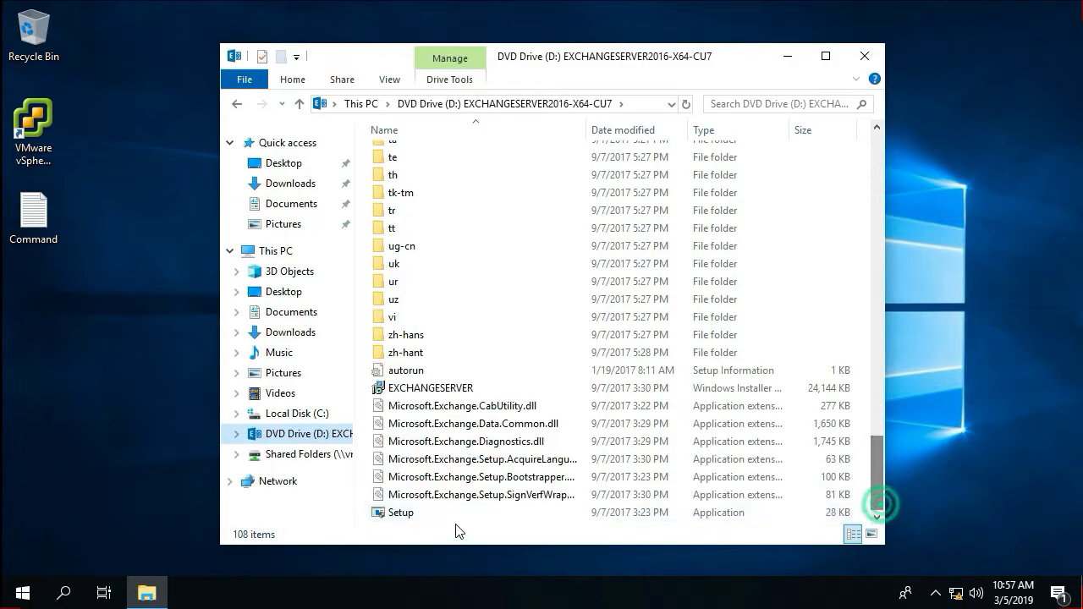
{"action": "double_click", "coordinate": [403, 512]}
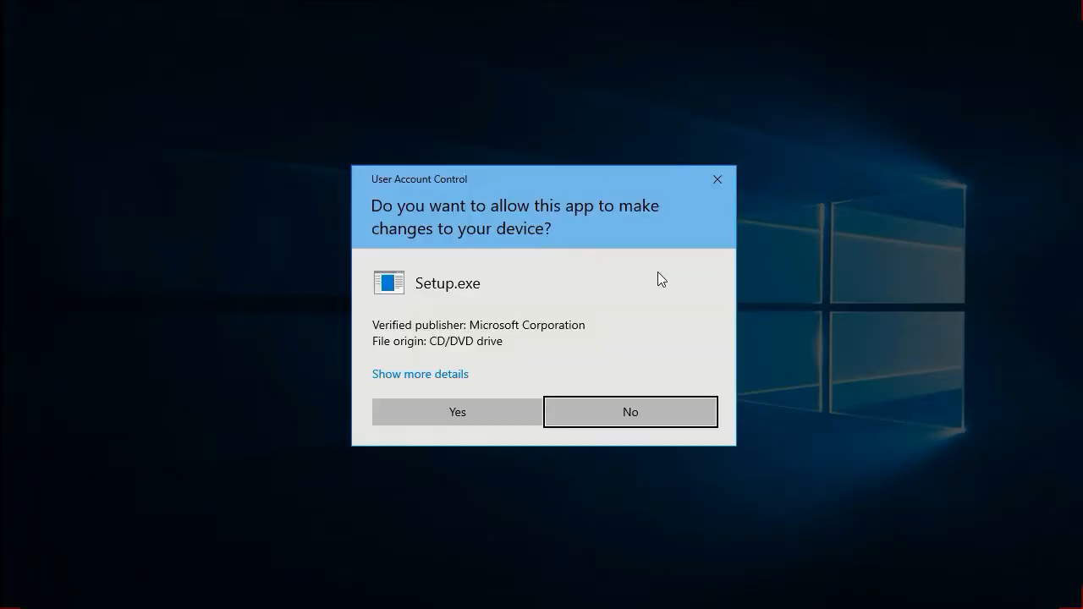
{"action": "left_click", "coordinate": [471, 409]}
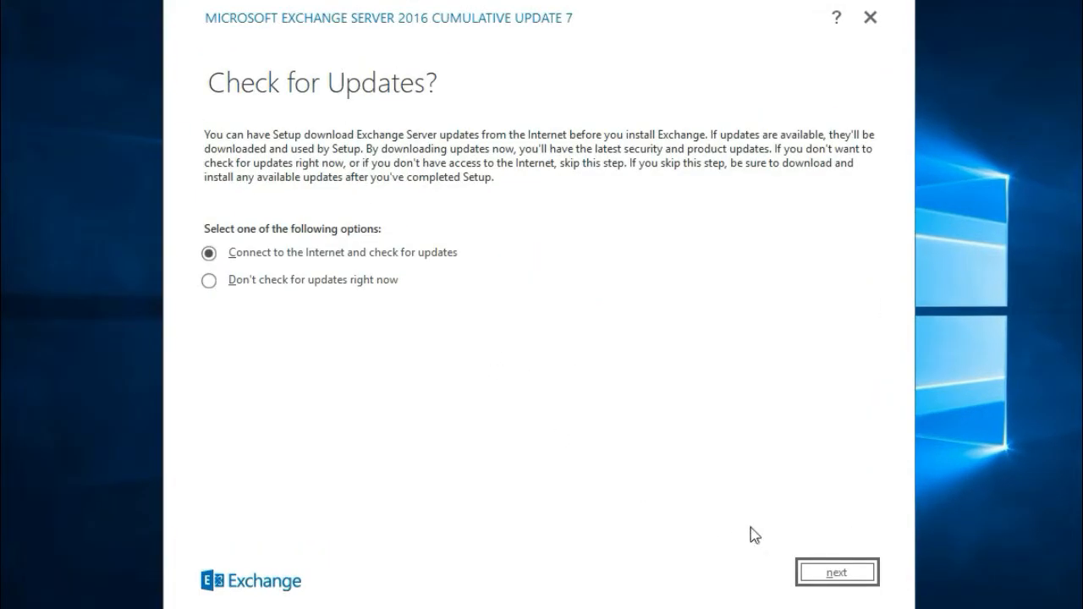
Skip checking for updates, continue past the introduction, and accept the terms in the Exchange Server license agreement.
{"action": "left_click", "coordinate": [333, 280]}
{"action": "left_click", "coordinate": [812, 573]}
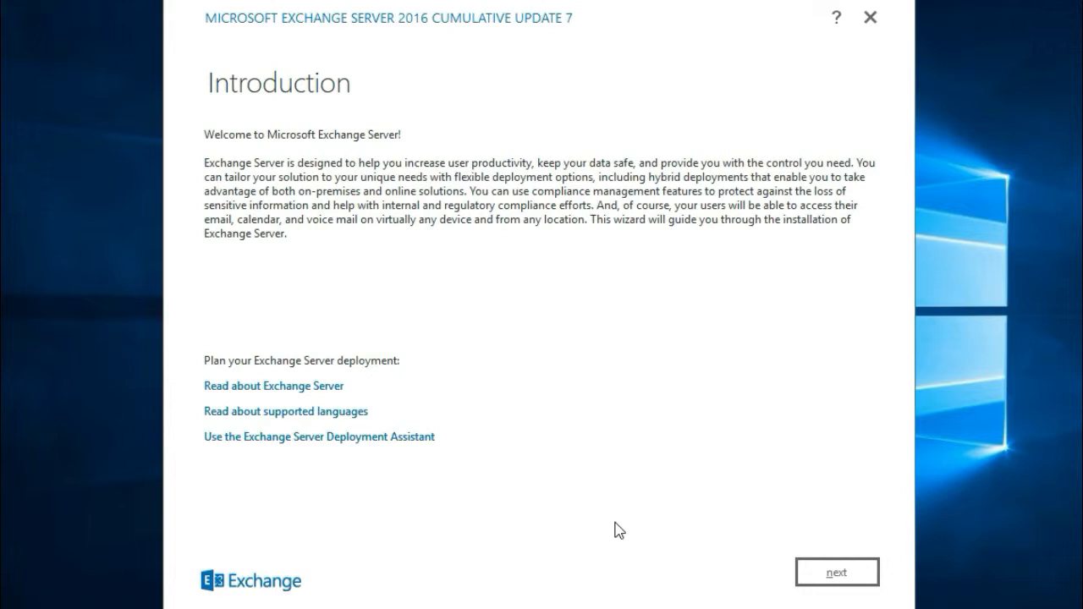
{"action": "left_click", "coordinate": [825, 576]}
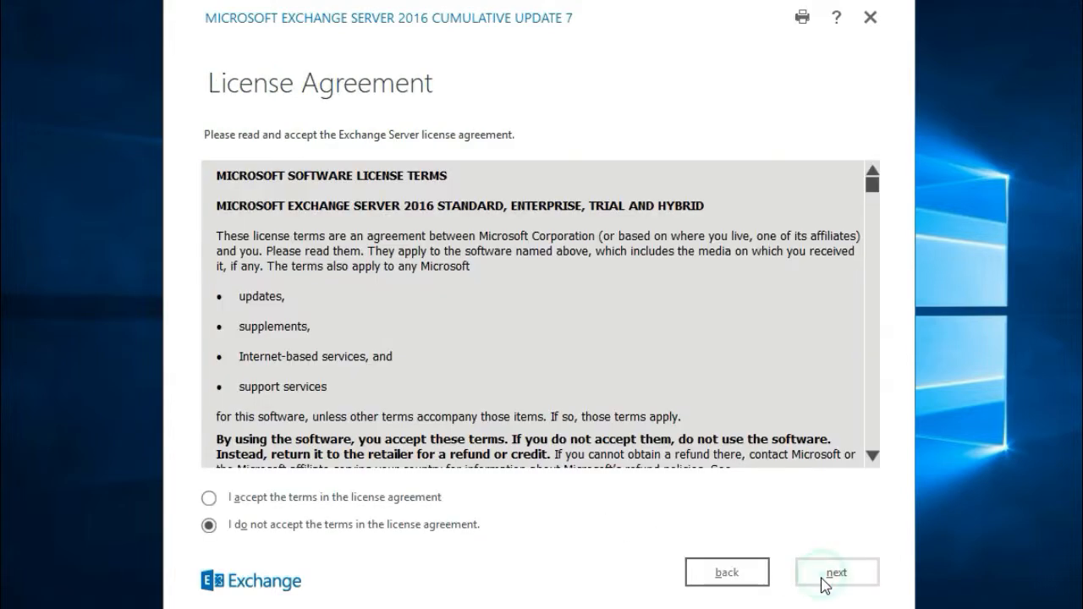
{"action": "left_click", "coordinate": [414, 501]}
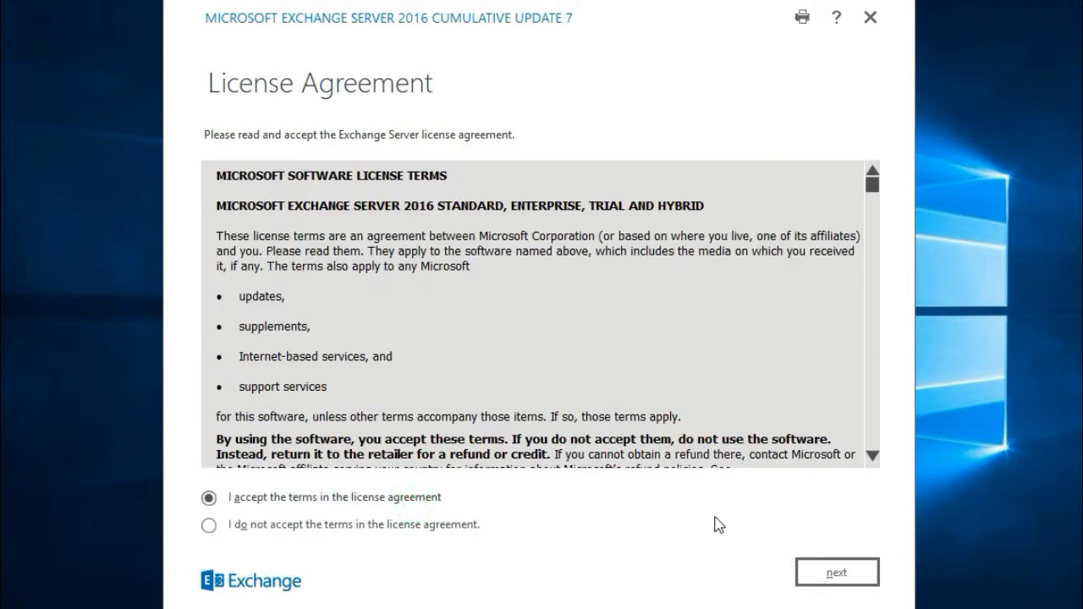
{"action": "left_click", "coordinate": [823, 576]}
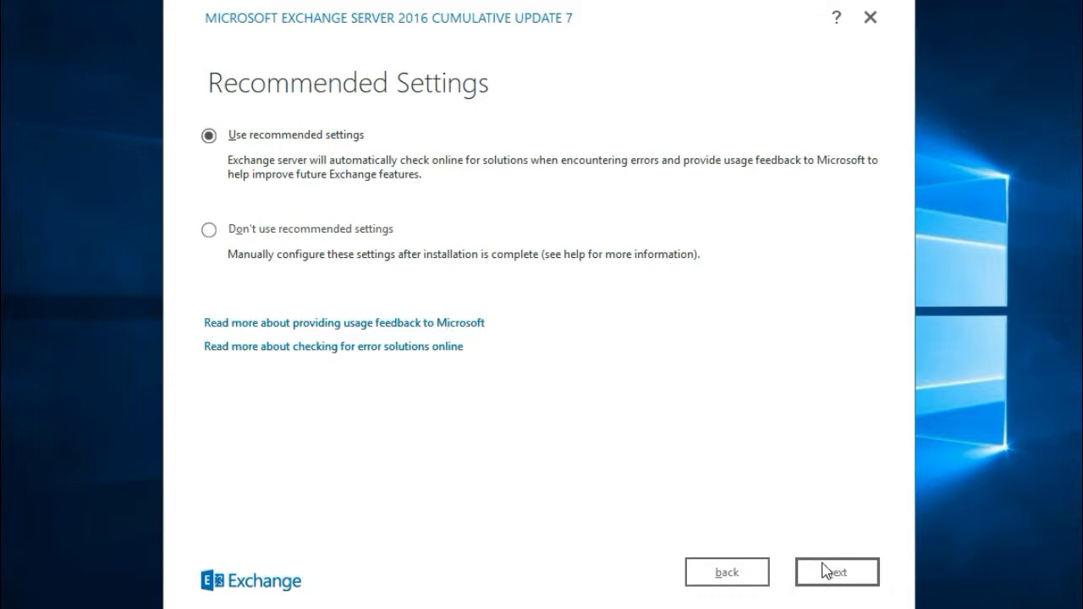
Install the Management tools role with recommended settings in C:\Program Files\Microsoft\Exchange Server\V15 and finish the setup.
{"action": "left_click", "coordinate": [823, 573]}
{"action": "left_click", "coordinate": [340, 192]}
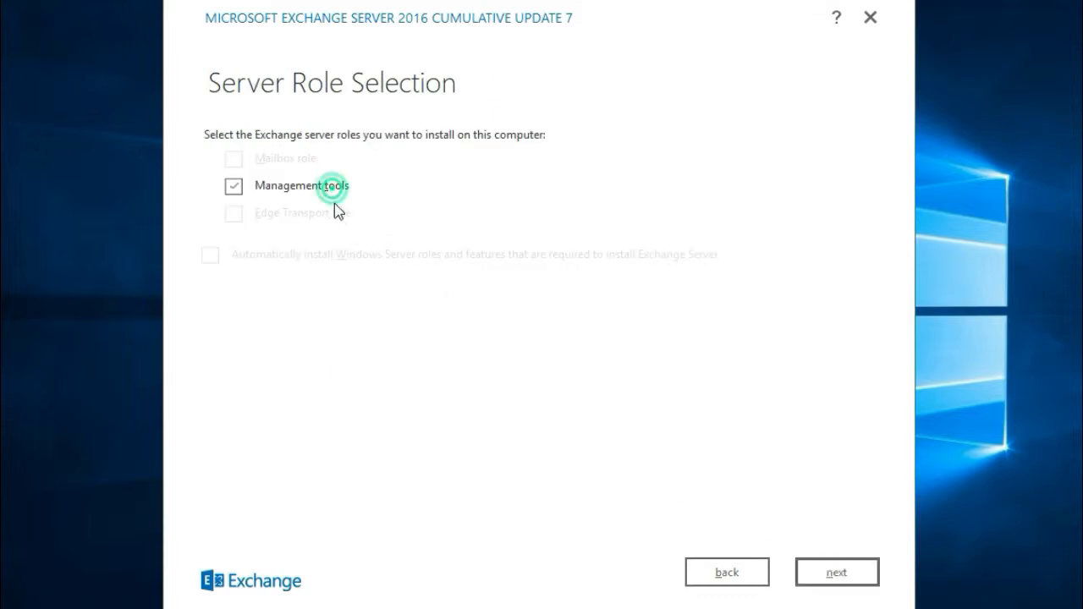
{"action": "left_click", "coordinate": [829, 574]}
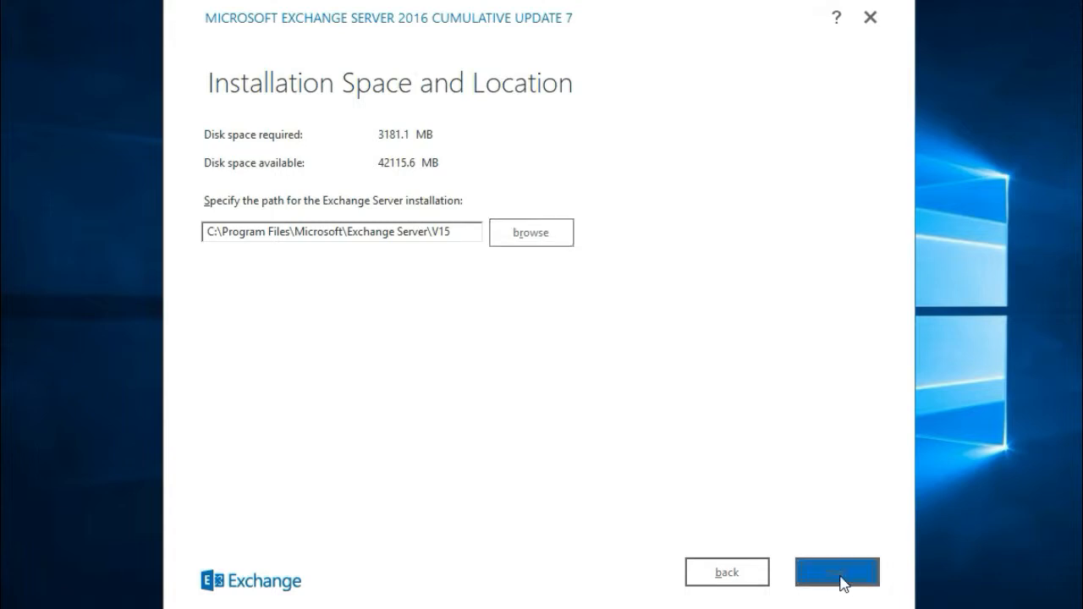
{"action": "left_click", "coordinate": [844, 581]}
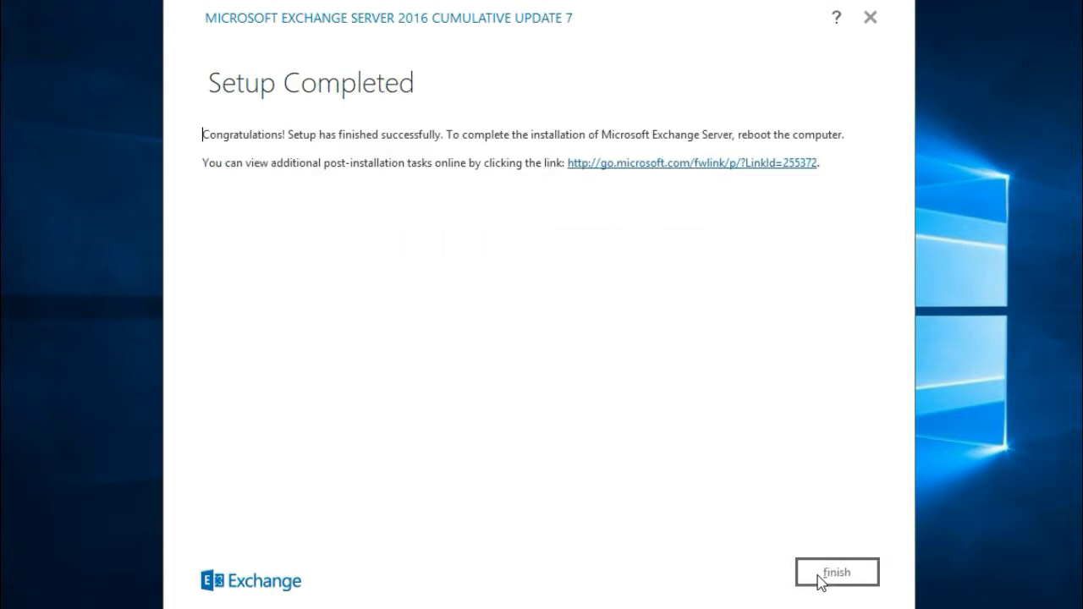
{"action": "left_click", "coordinate": [809, 568]}
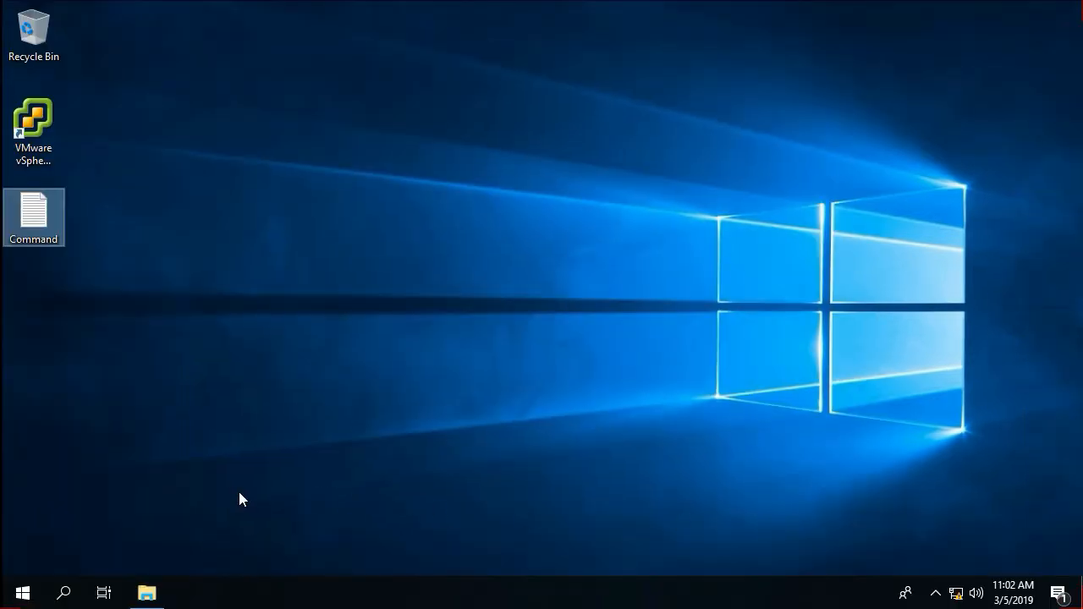
Start the Exchange Management Shell to check its connection to the Exchange server, and close the shell window.
{"action": "left_click", "coordinate": [19, 594]}
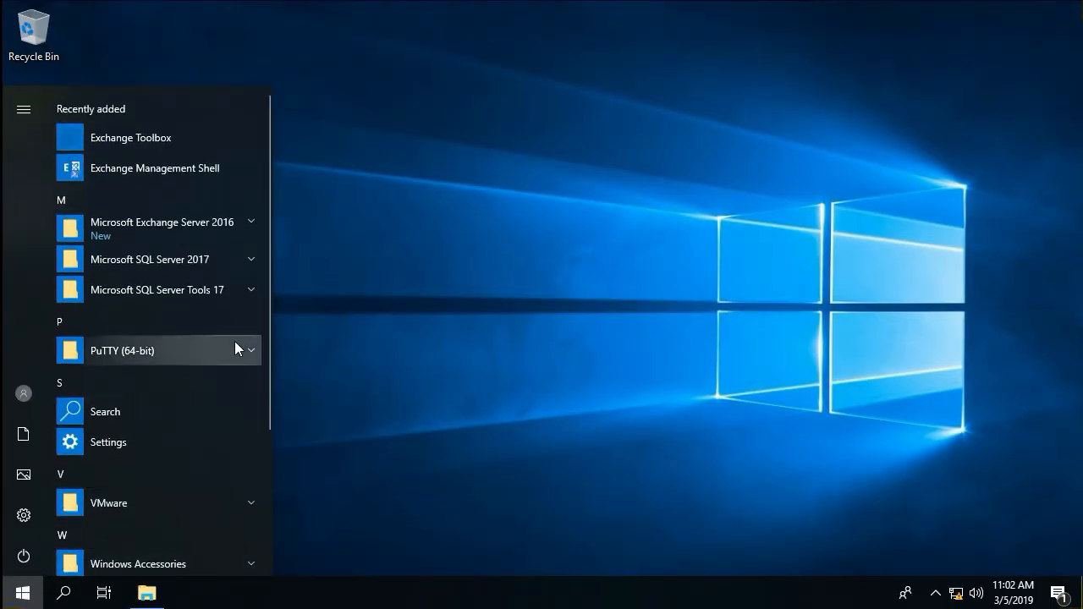
{"action": "left_click", "coordinate": [174, 232]}
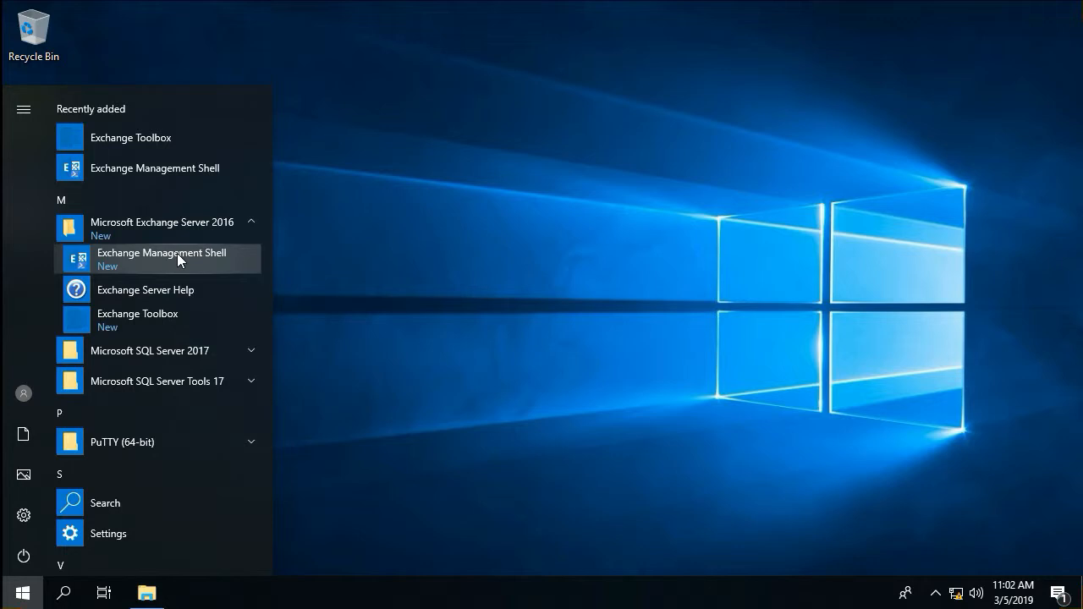
{"action": "left_click", "coordinate": [177, 253]}
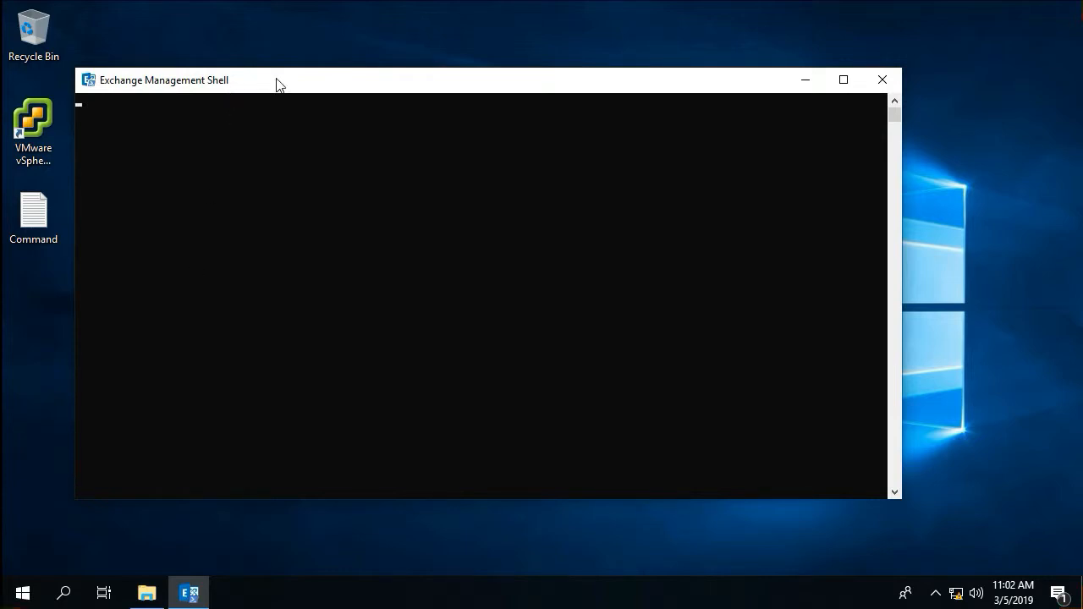
{"action": "left_click_drag", "start_coordinate": [280, 85], "coordinate": [348, 109]}
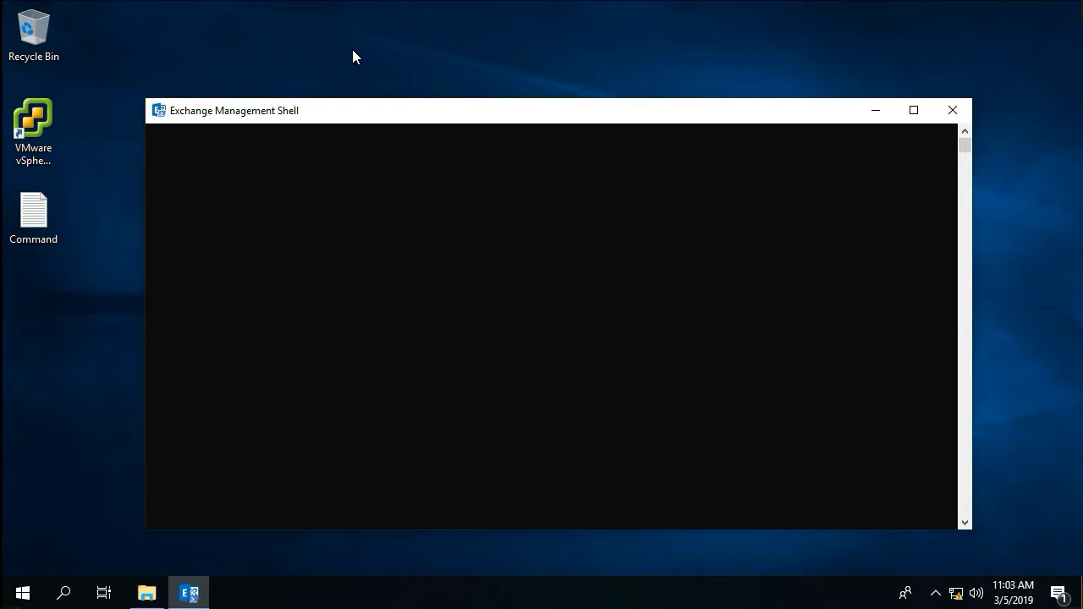
{"action": "left_click", "coordinate": [360, 114]}
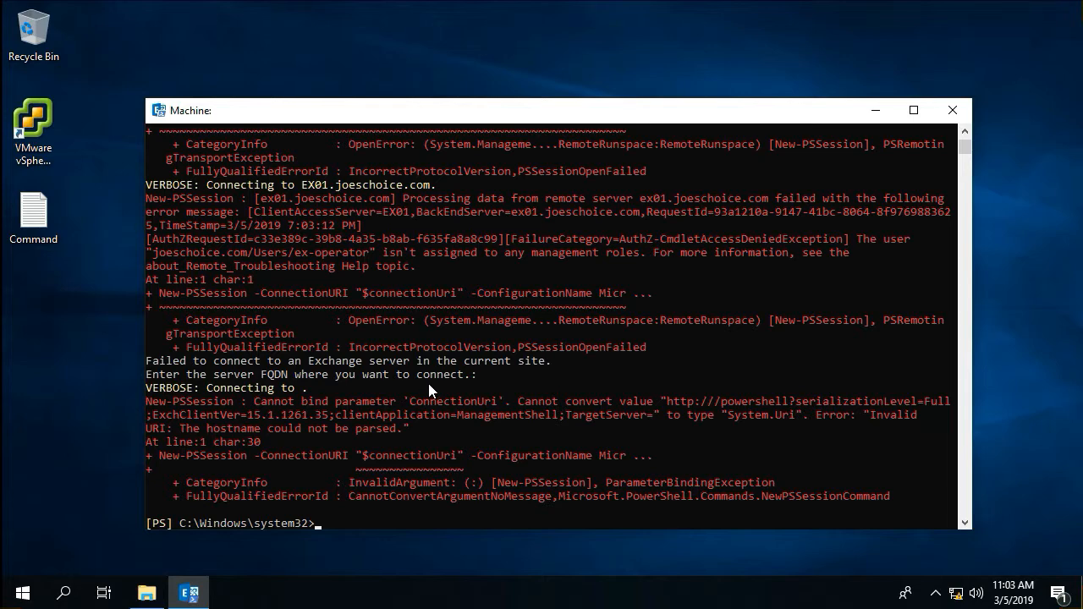
{"action": "left_click", "coordinate": [953, 111]}
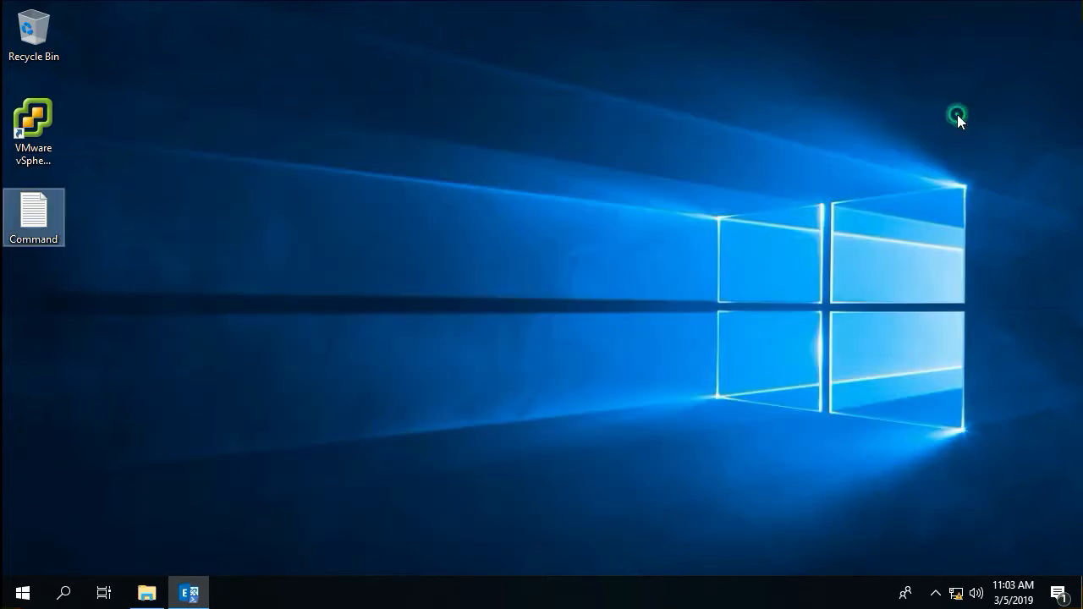
{"action": "left_click", "coordinate": [17, 590]}
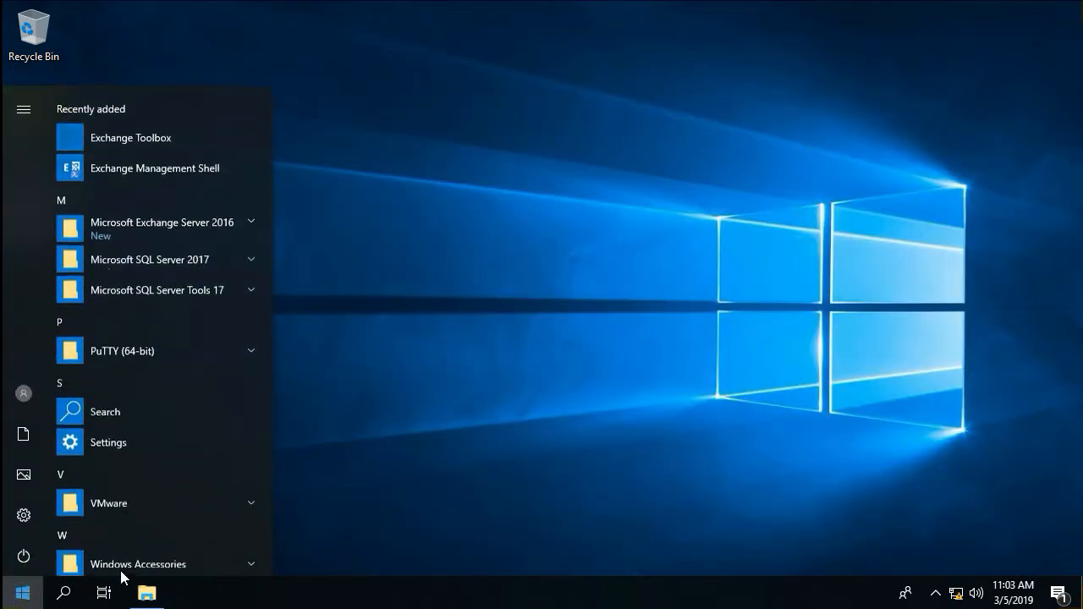
{"action": "left_click", "coordinate": [137, 230]}
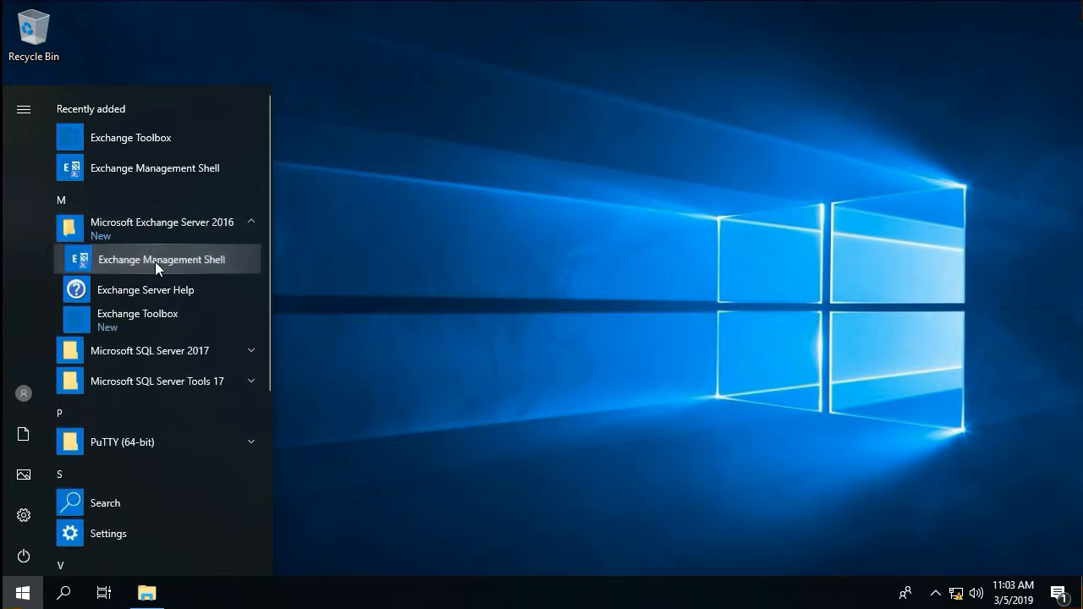
{"action": "right_click", "coordinate": [154, 262]}
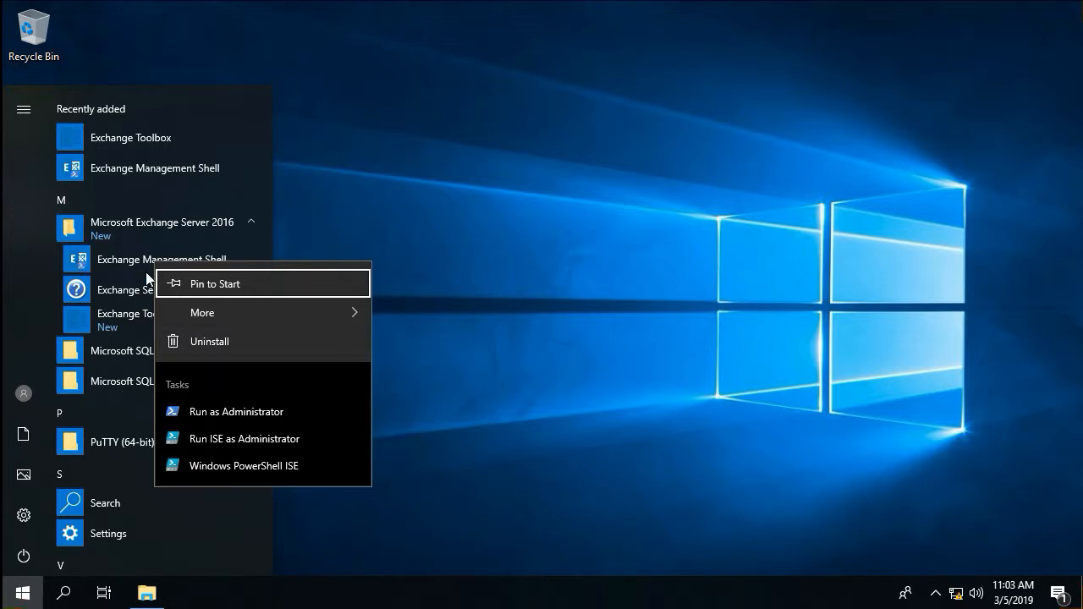
{"action": "mouse_move", "coordinate": [252, 315]}
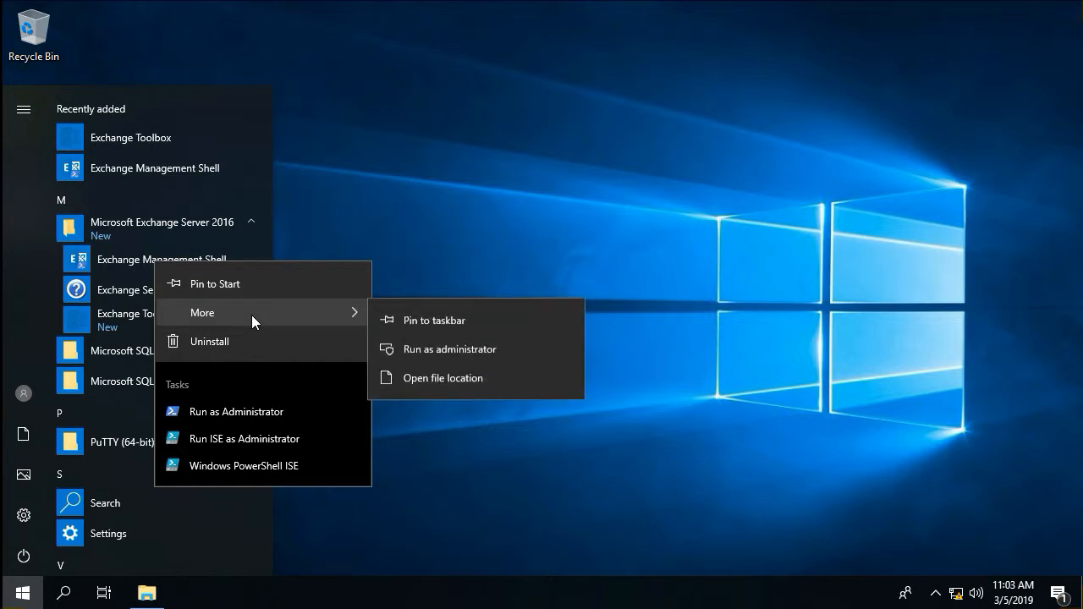
{"action": "left_click", "coordinate": [449, 349]}
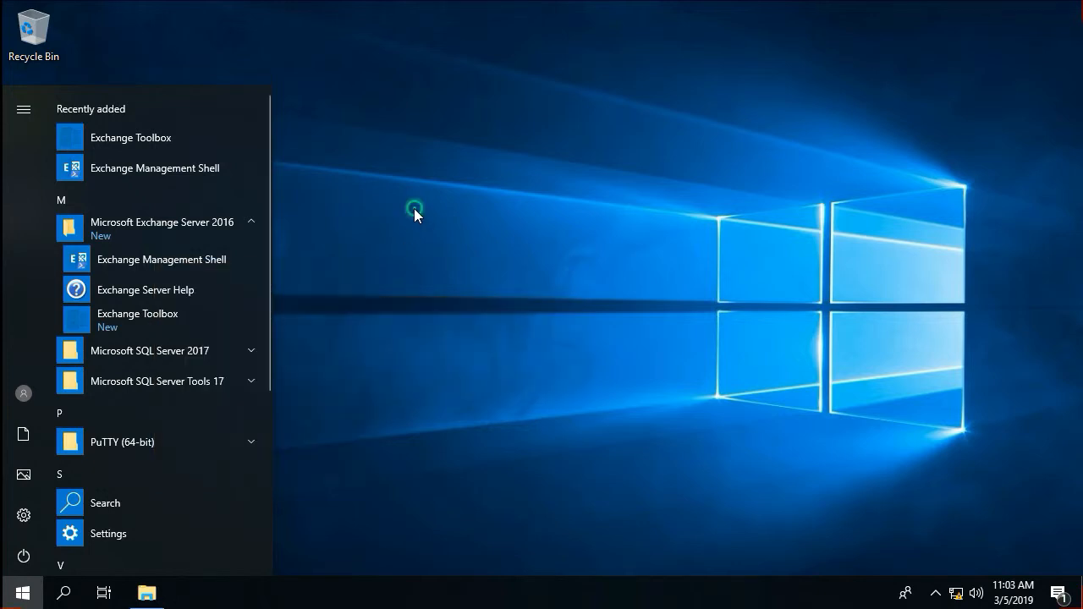
Pin the Exchange Management Shell from the Microsoft Exchange Server 2016 program group to the taskbar.
{"action": "left_click", "coordinate": [25, 602]}
{"action": "left_click", "coordinate": [190, 223]}
{"action": "right_click", "coordinate": [174, 272]}
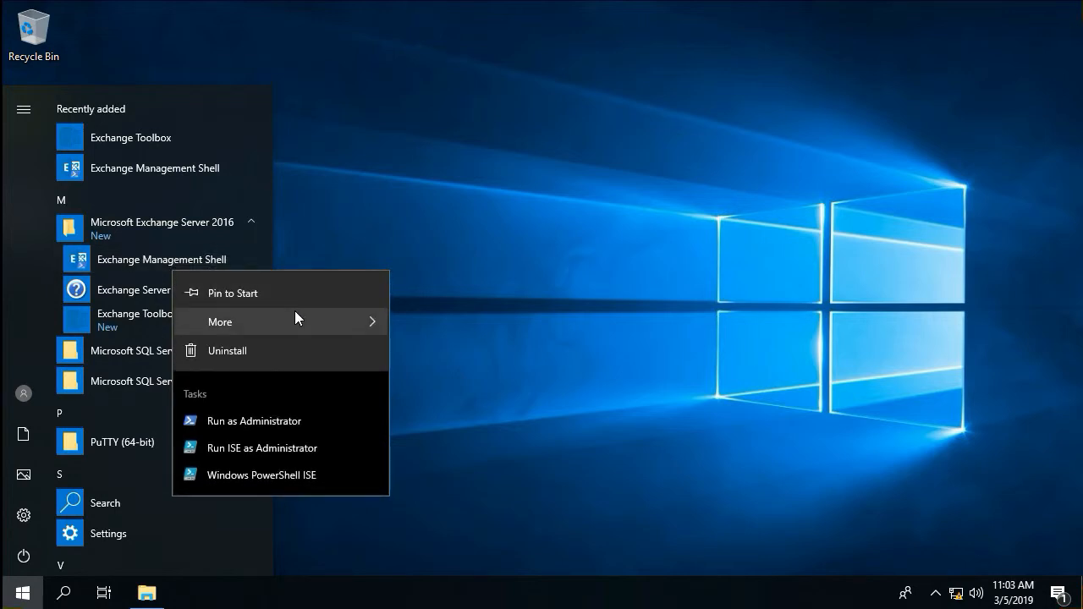
{"action": "mouse_move", "coordinate": [295, 318]}
{"action": "left_click", "coordinate": [429, 323]}
{"action": "left_click", "coordinate": [427, 303]}
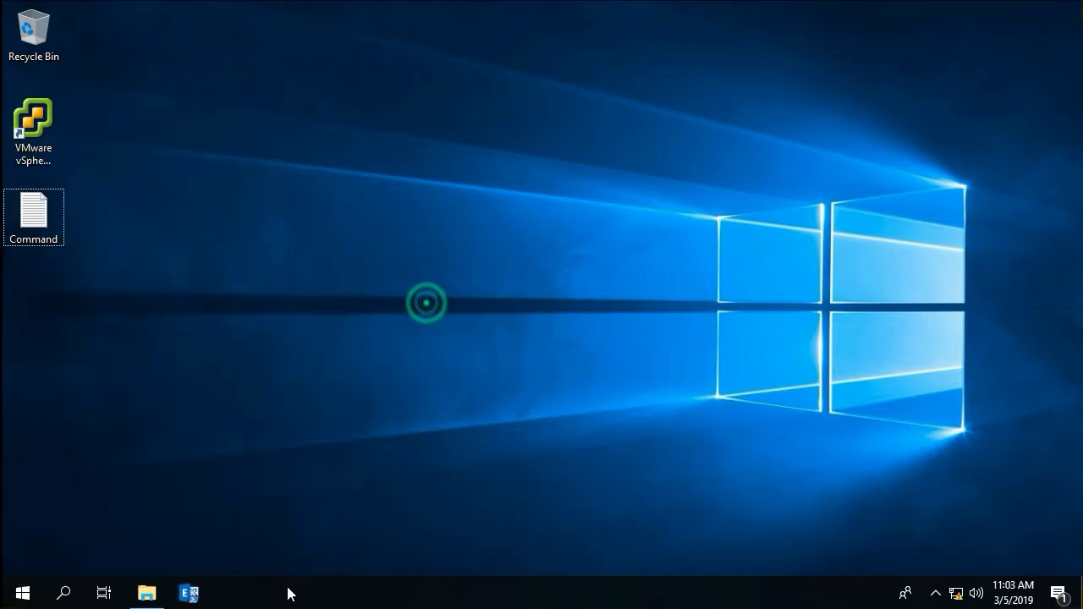
Run the pinned Exchange Management Shell as a different user, signing in as ex-admin with the account password.
{"action": "right_click", "coordinate": [191, 592], "text": "shift"}
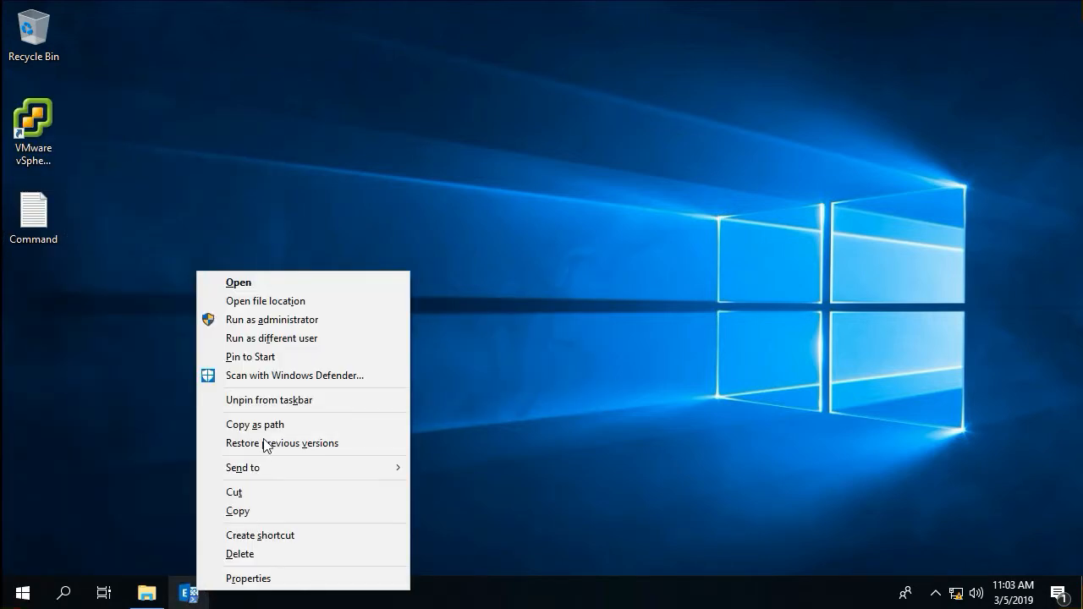
{"action": "left_click", "coordinate": [290, 337]}
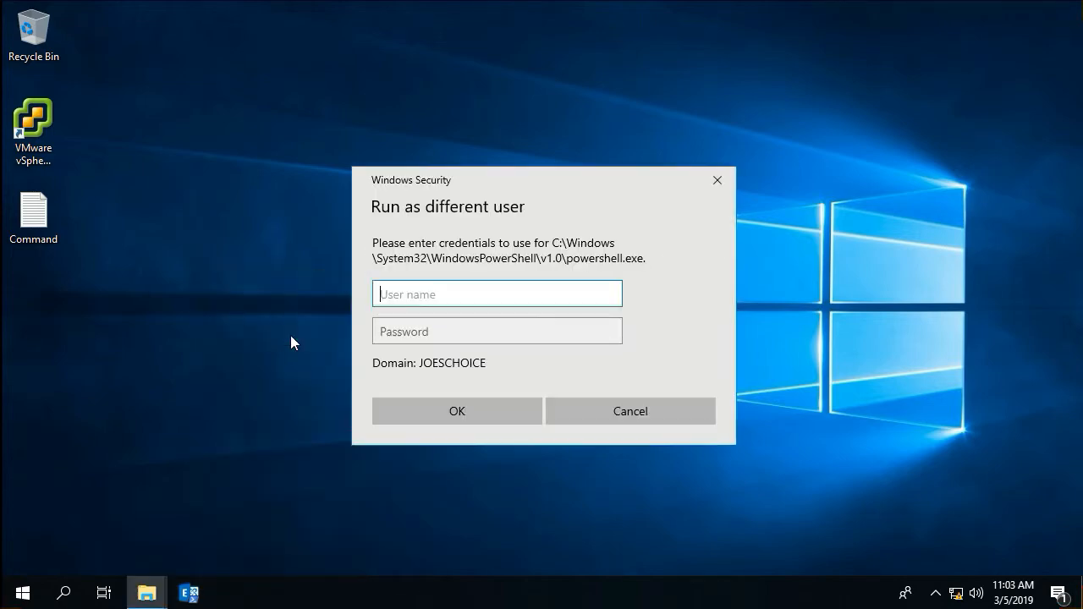
{"action": "type", "text": "ex-admin"}
{"action": "key", "text": "Tab"}
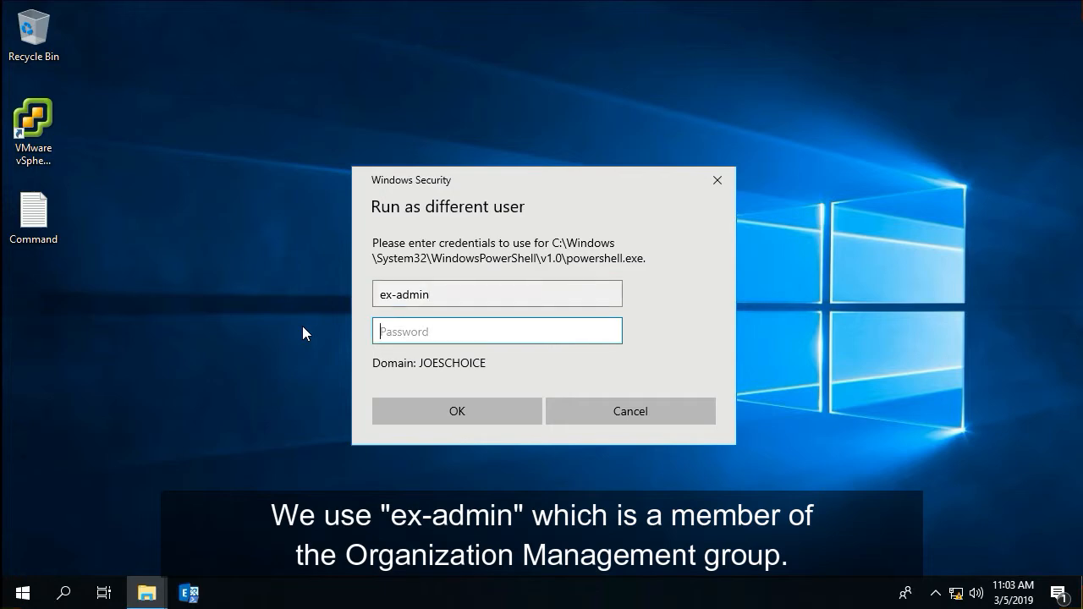
{"action": "type", "text": "********"}
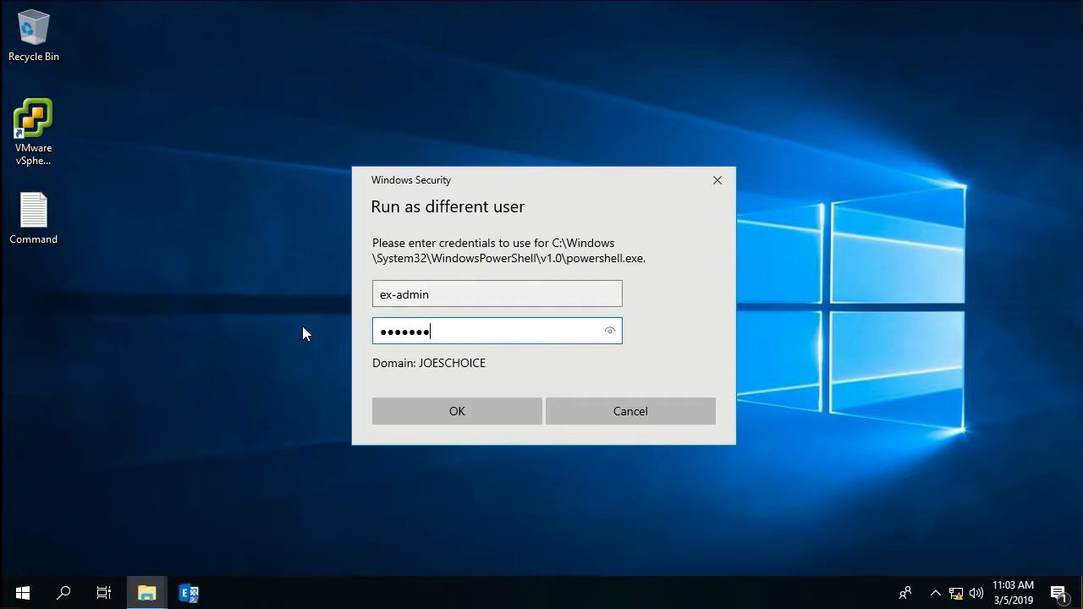
{"action": "left_click", "coordinate": [431, 412]}
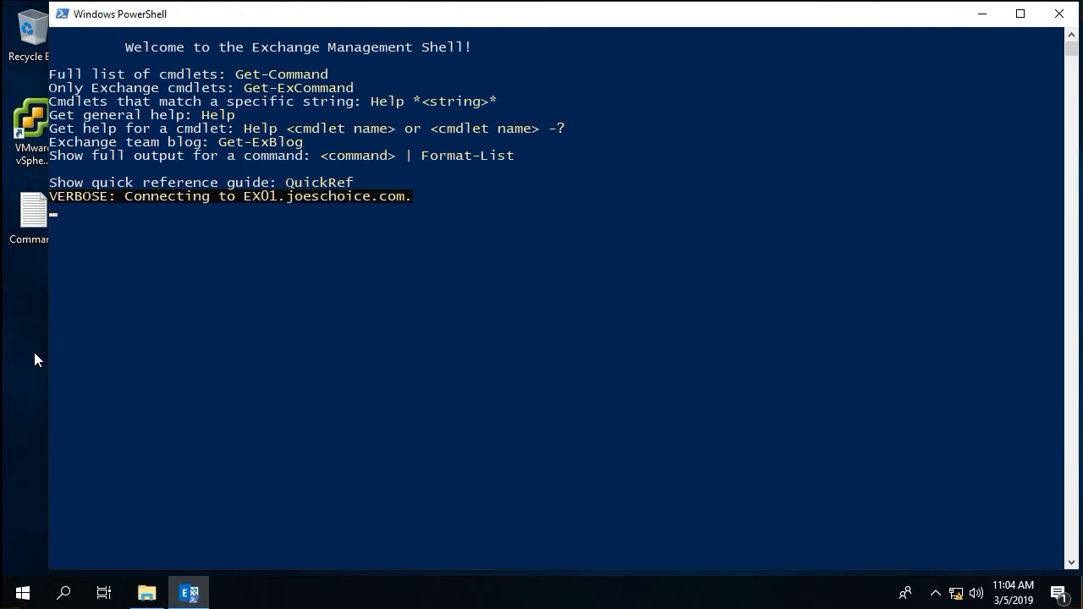
{"action": "left_click", "coordinate": [82, 357]}
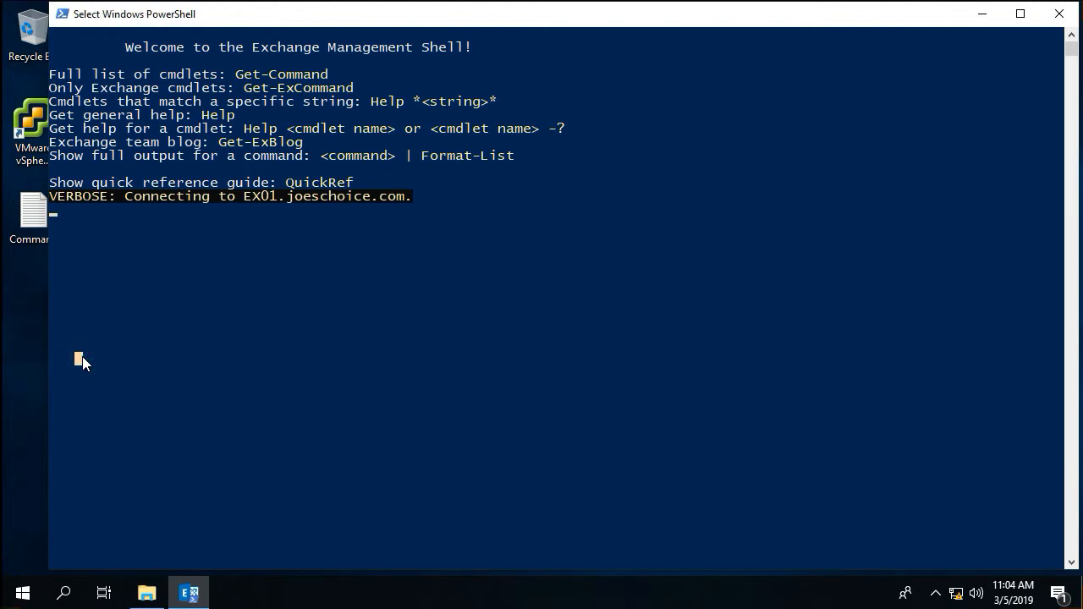
{"action": "key", "text": "Escape"}
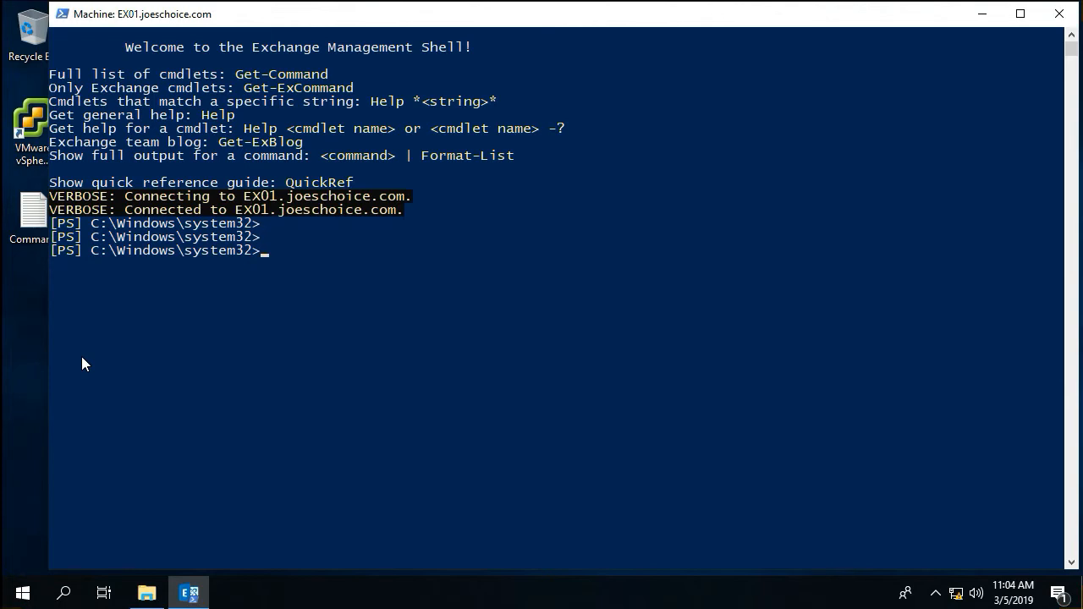
List the organization's mailboxes with Get-Mailbox in the Exchange Management Shell, and close the shell window.
{"action": "type", "text": "Get-mailb"}
{"action": "key", "text": "Tab"}
{"action": "key", "text": "Return"}
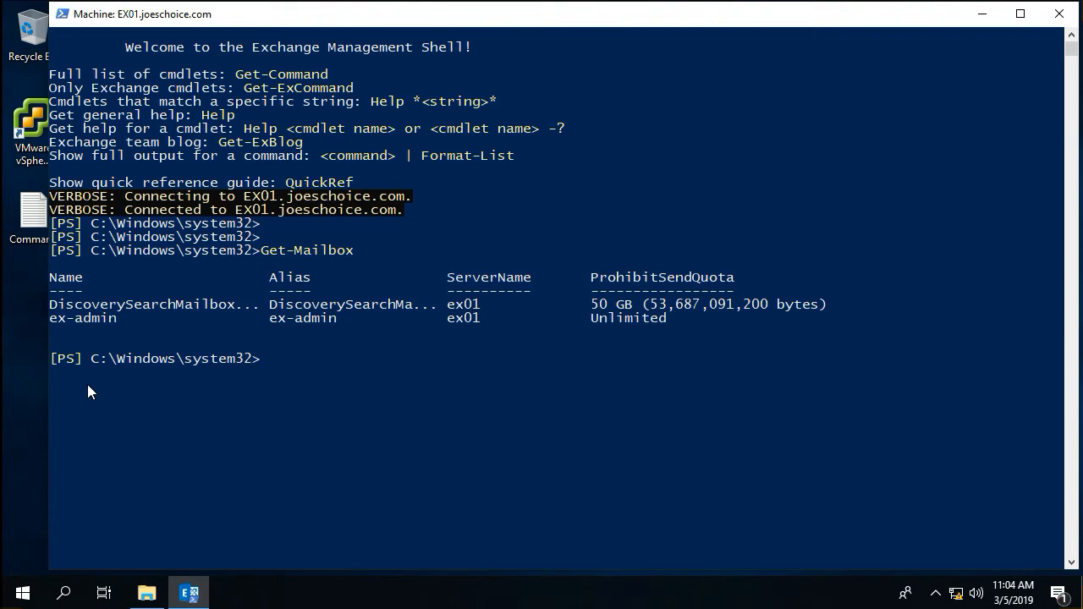
{"action": "left_click", "coordinate": [1057, 16]}
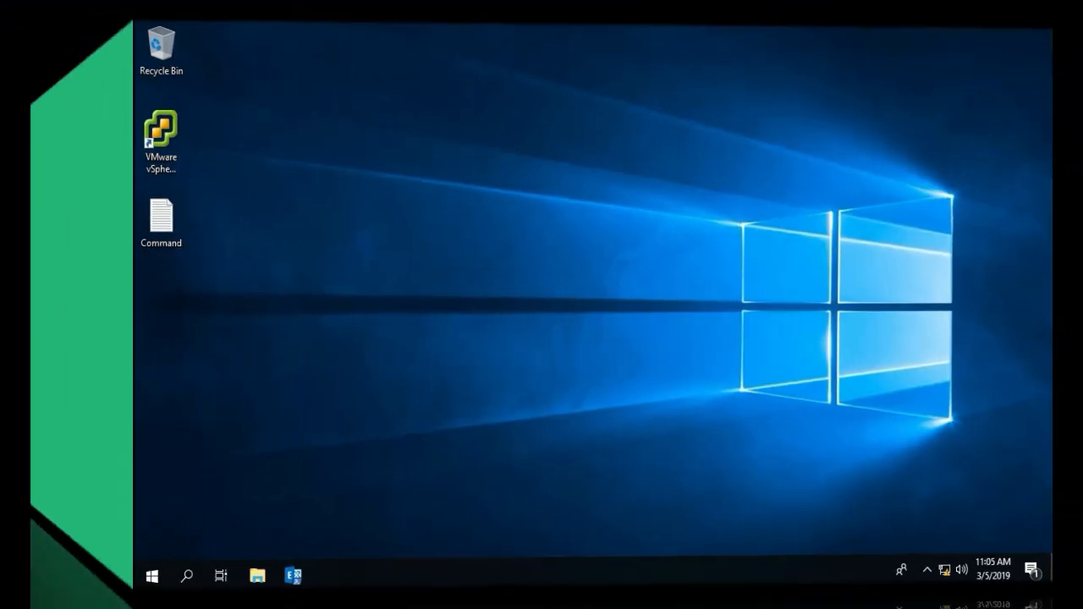